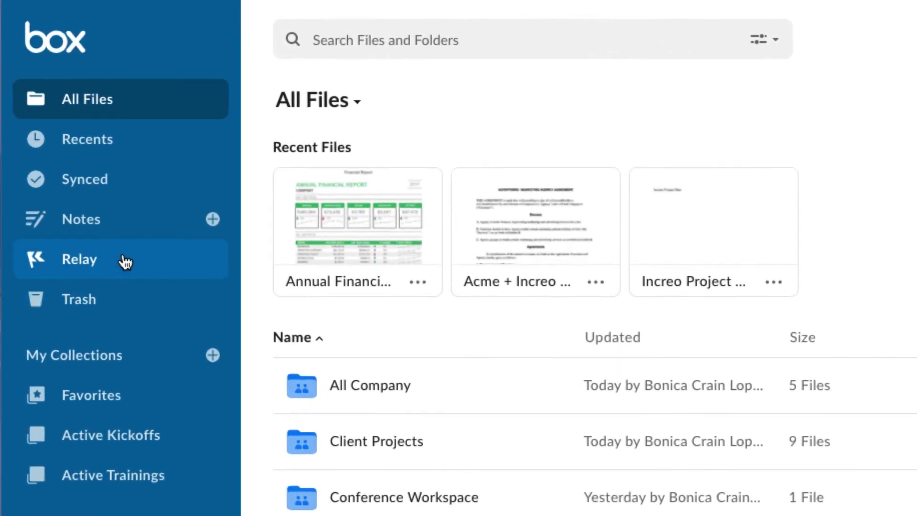
Preview the New Customer Onboarding template from the Relay template gallery
click(125, 262)
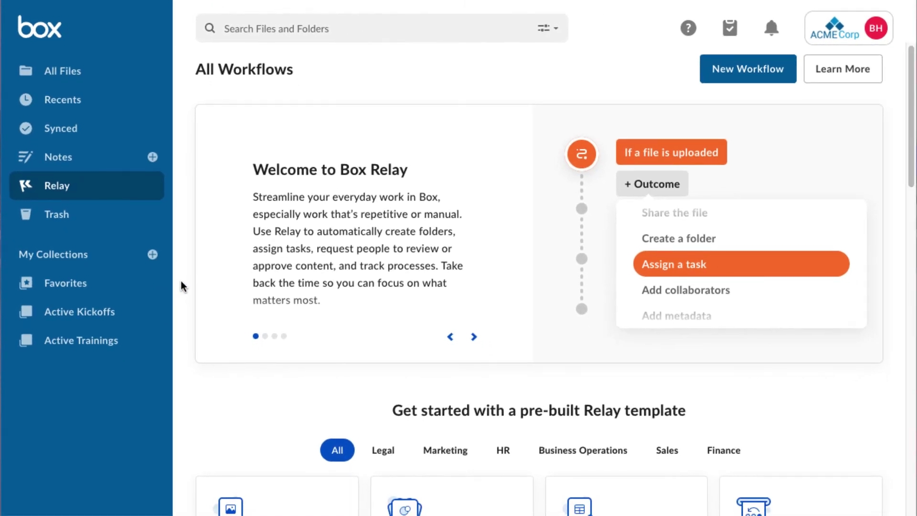
scroll(181, 286, down, 5)
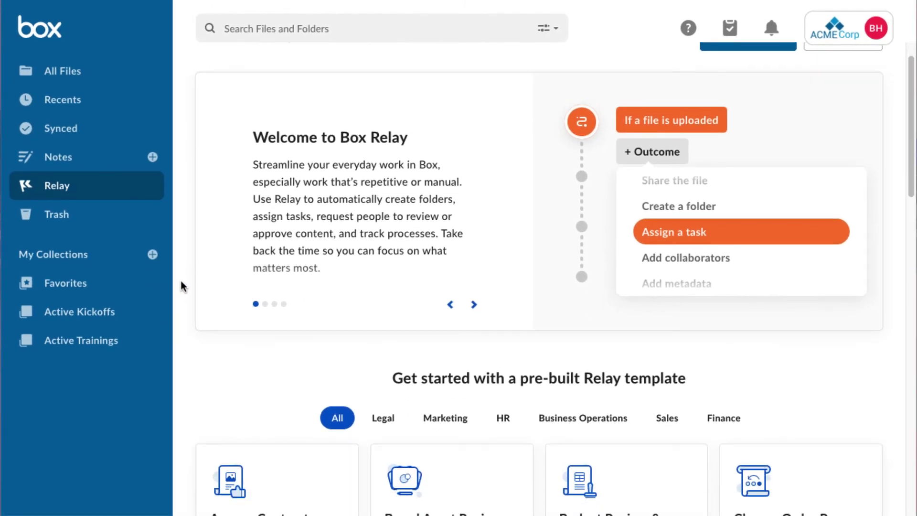
scroll(181, 286, down, 2)
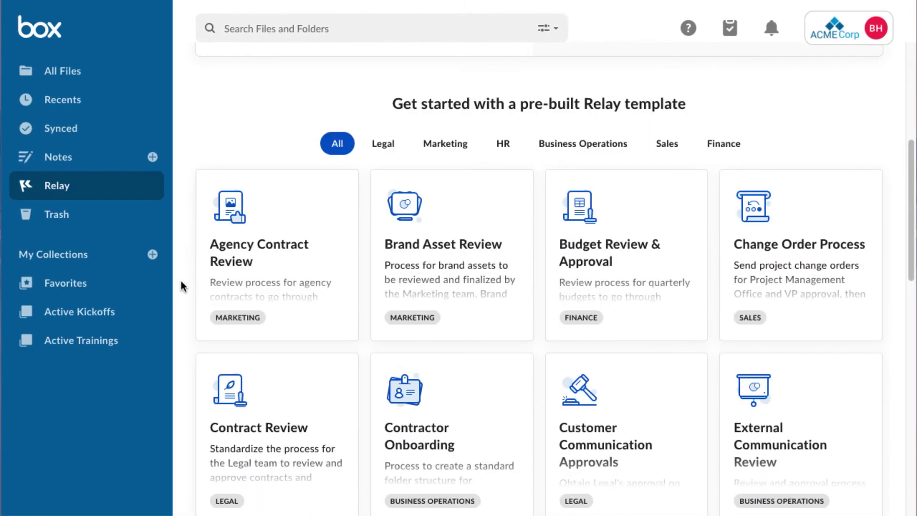
scroll(182, 285, up, 1)
scroll(181, 286, down, 4)
scroll(181, 285, down, 3)
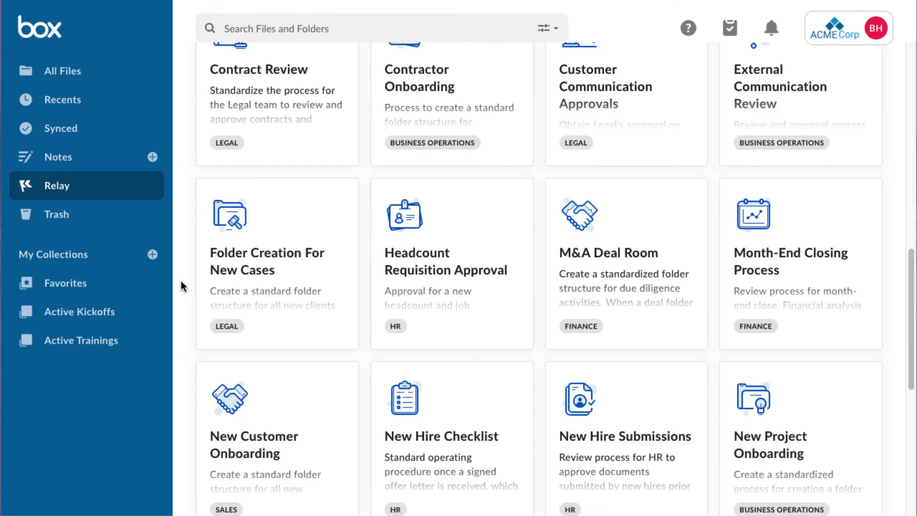
scroll(181, 283, down, 1)
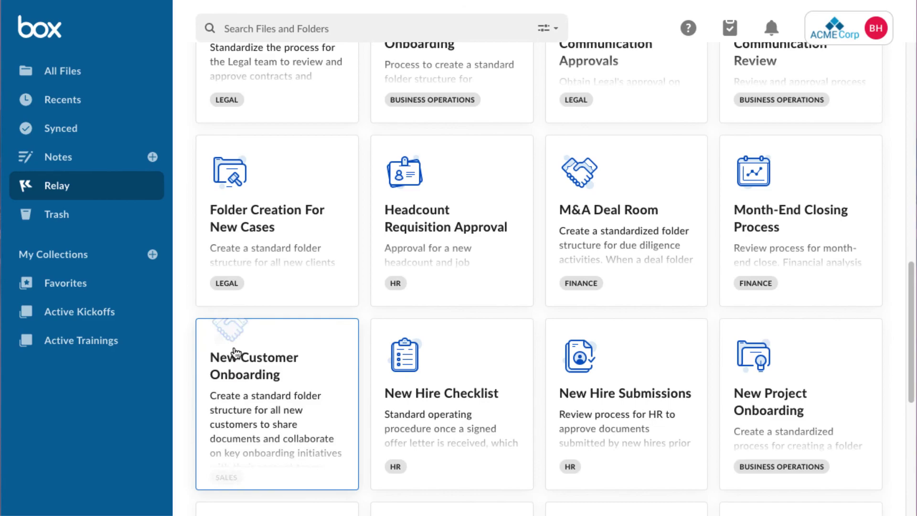
click(238, 374)
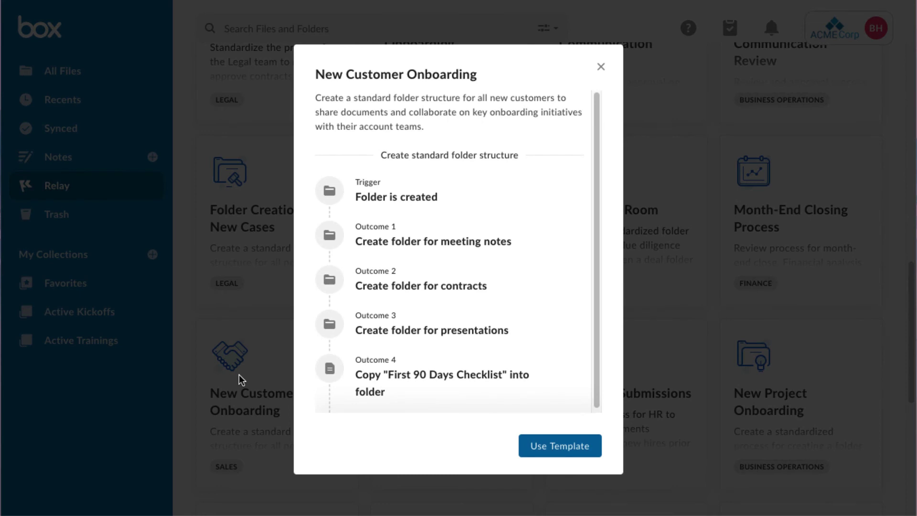
Start a workflow from the template with Increo Project > Acme + Increo [EXTERNAL] as trigger folder
click(540, 449)
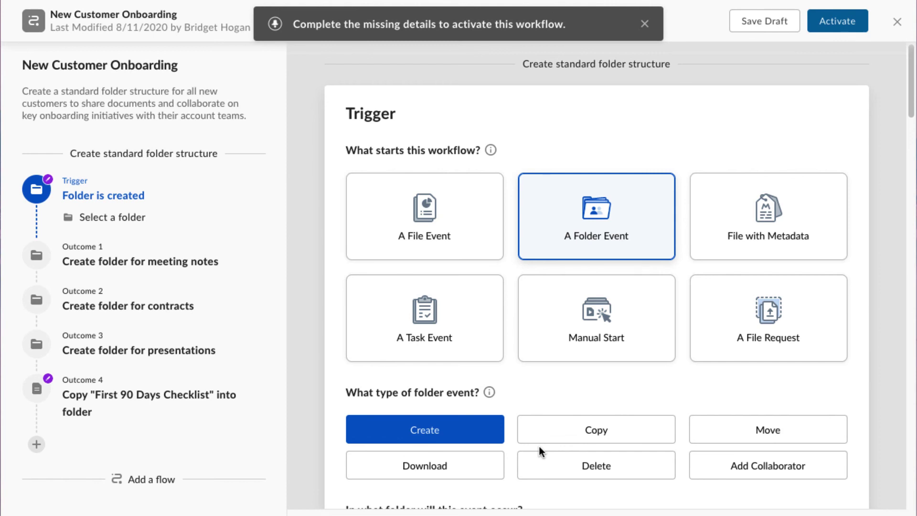
scroll(552, 387, down, 1)
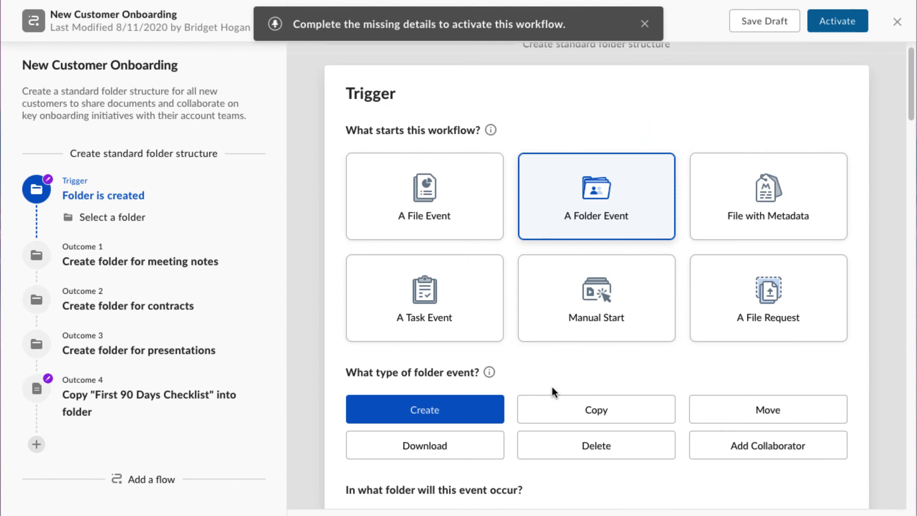
scroll(552, 390, down, 3)
click(552, 401)
click(531, 432)
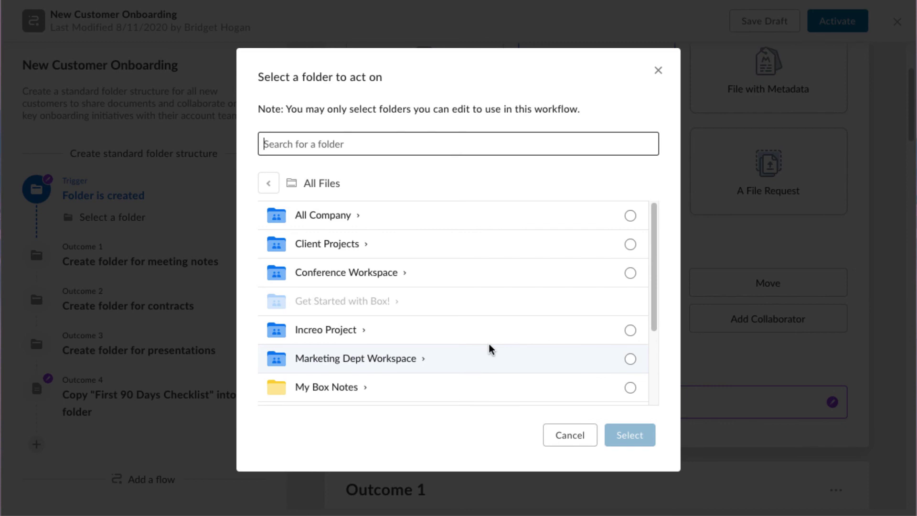
click(343, 330)
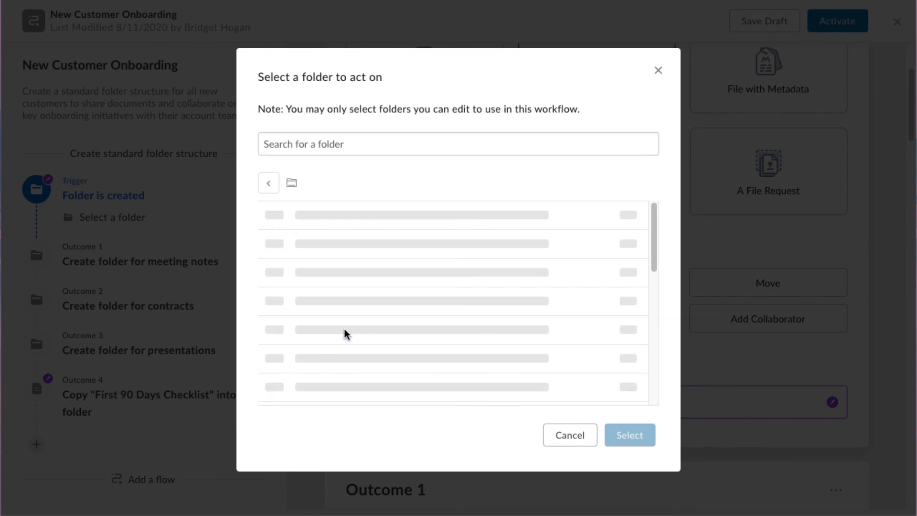
click(471, 218)
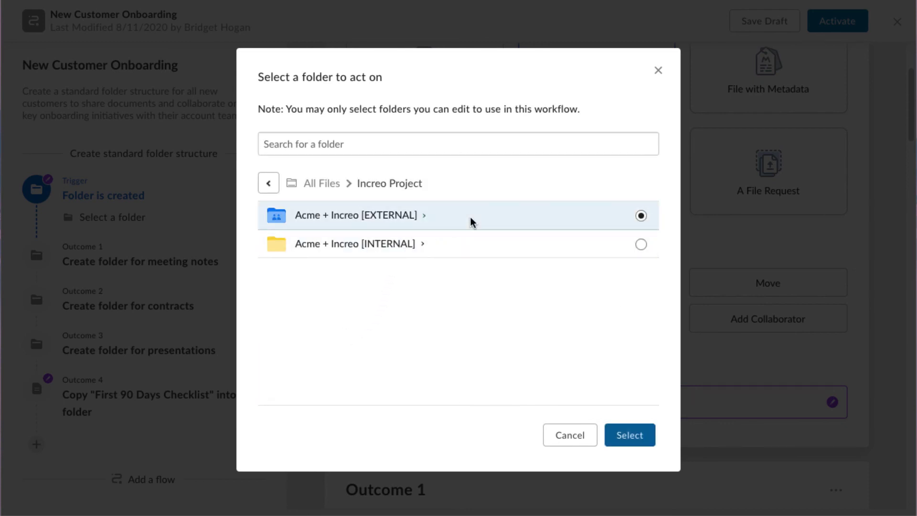
click(620, 432)
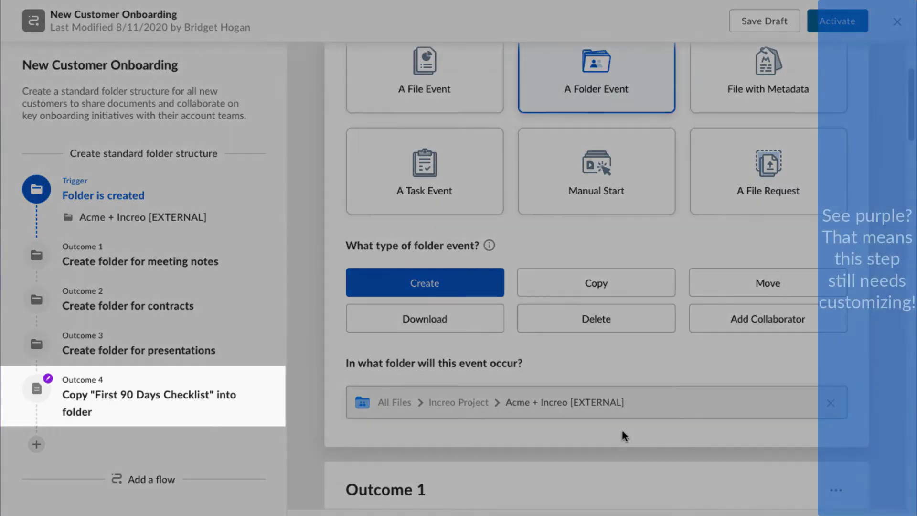
scroll(622, 431, down, 4)
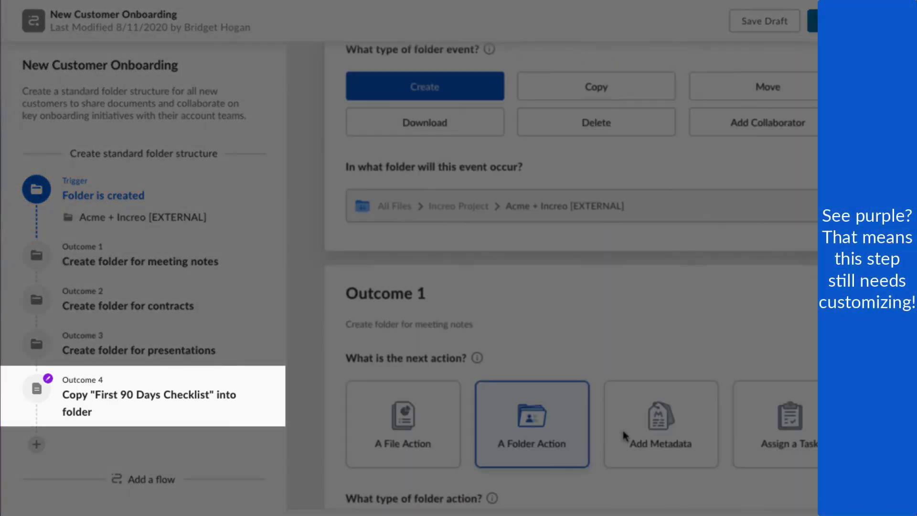
scroll(623, 434, down, 8)
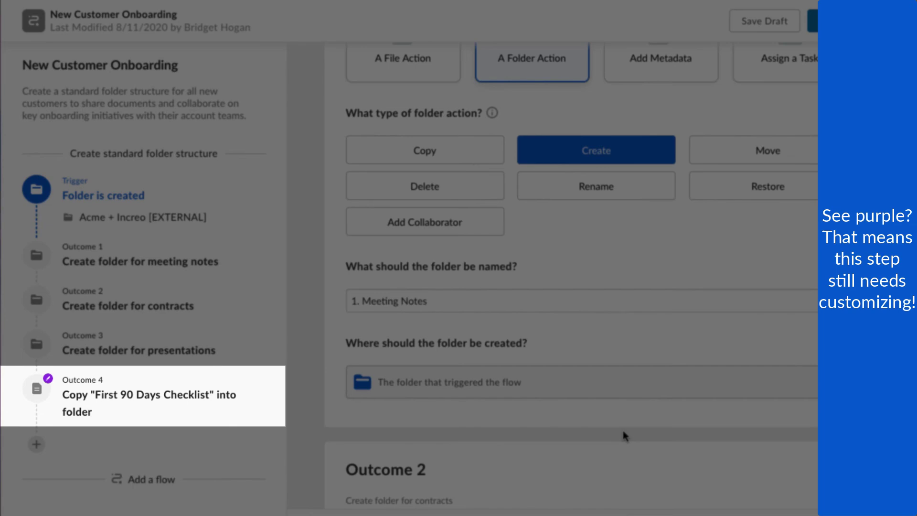
scroll(624, 436, down, 5)
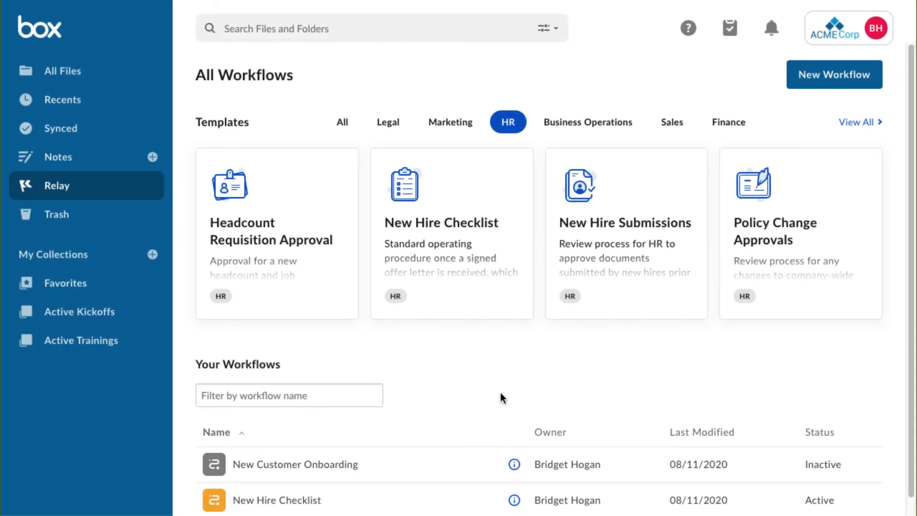
Create a blank workflow titled 'New Client Workspace', described 'For all new clients acquired in the new year.'
click(796, 89)
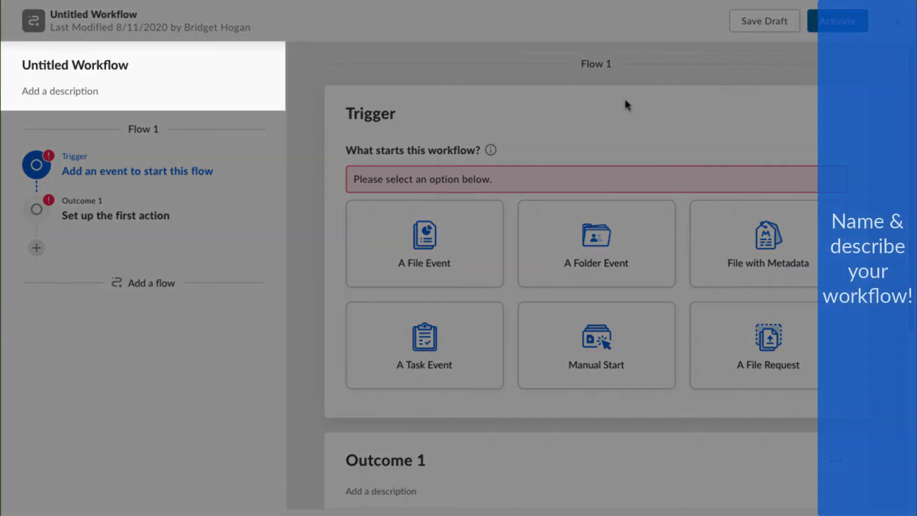
click(84, 66)
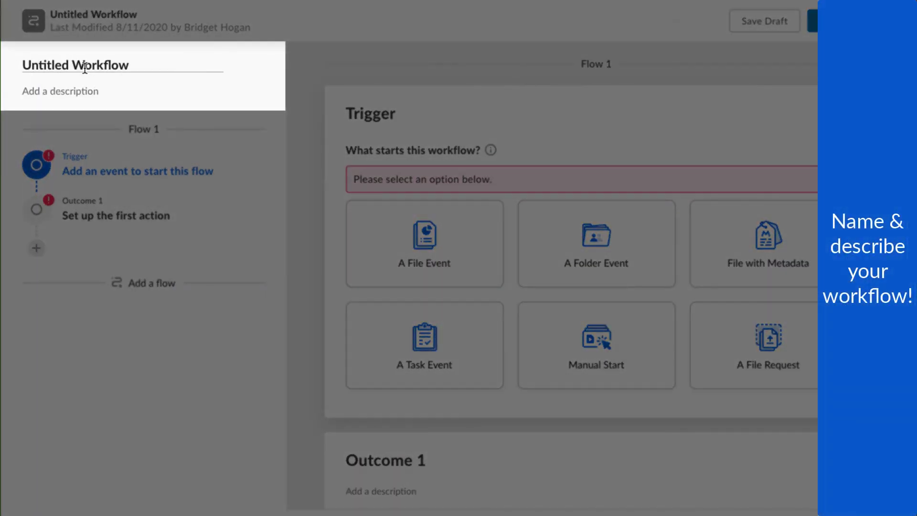
text(New Client Workspace)
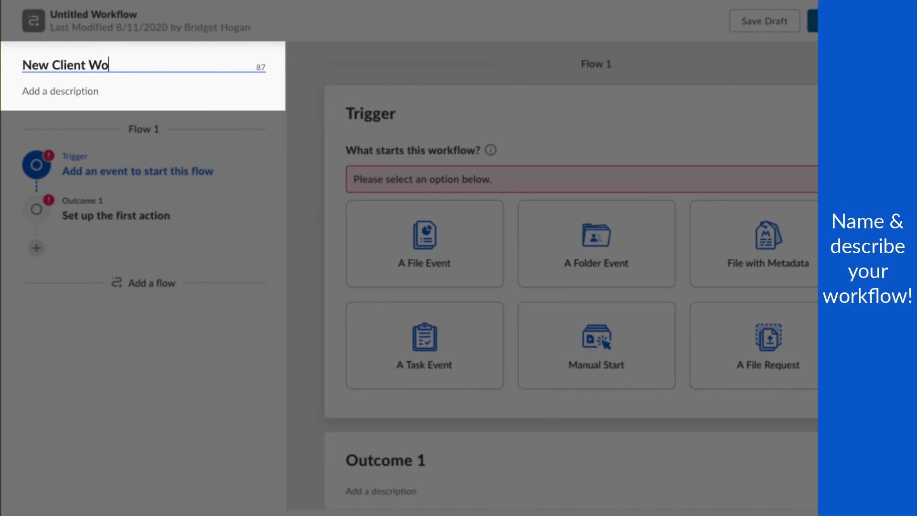
click(75, 91)
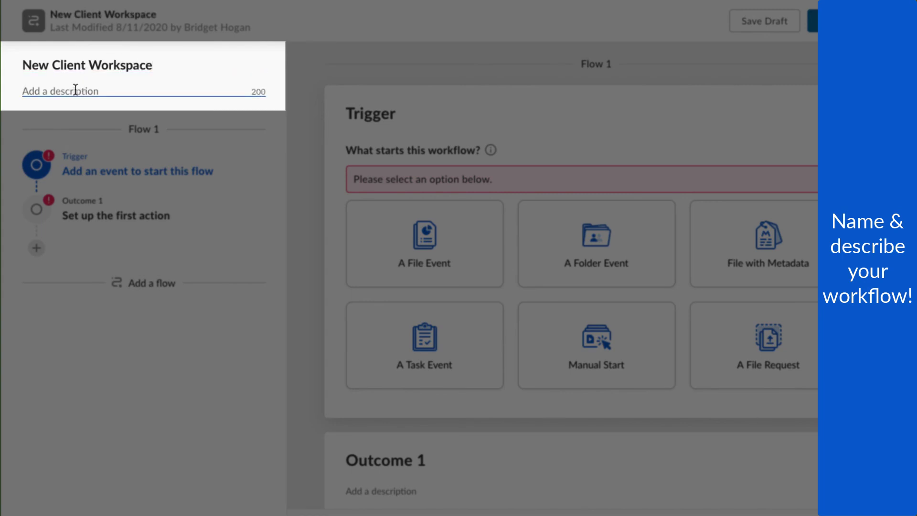
text(For all new clients acquired in the new year.)
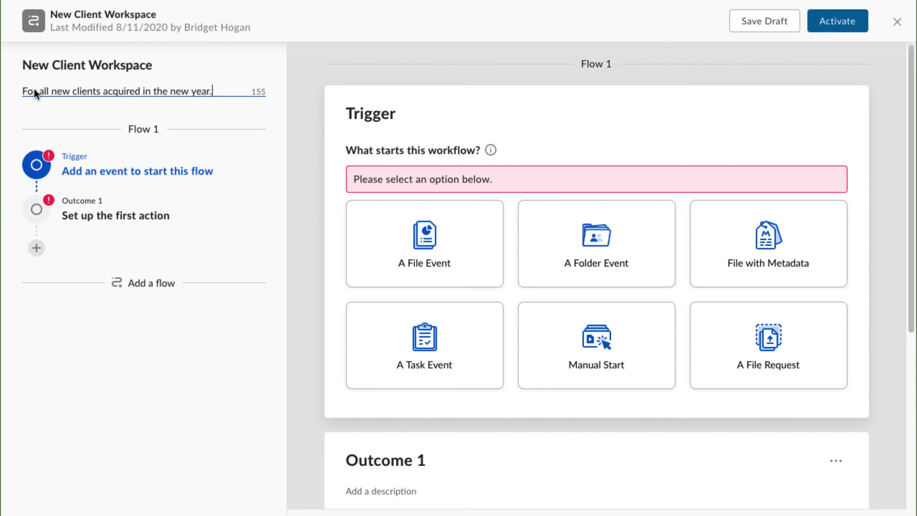
Trigger the workflow on new file uploads to Marketing Dept. [INTERNAL] > 04 | Signed Contracts
scroll(409, 148, down, 2)
click(409, 147)
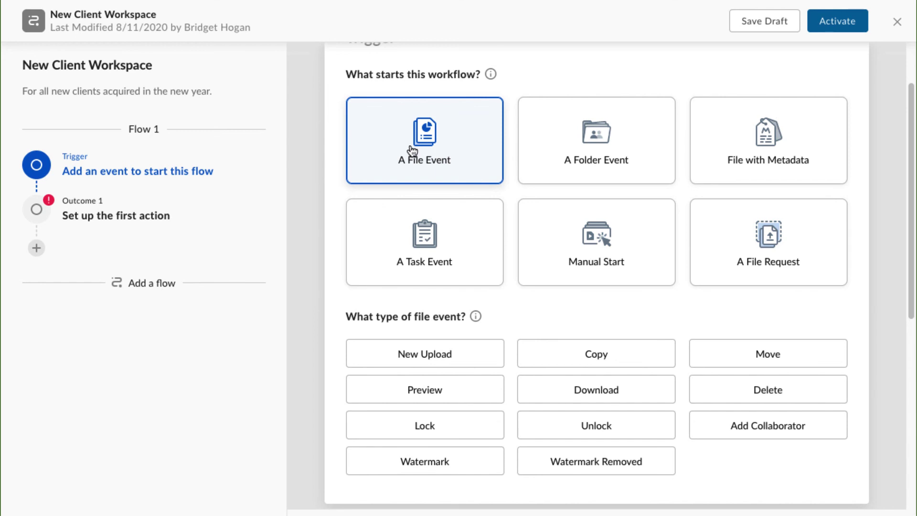
click(443, 361)
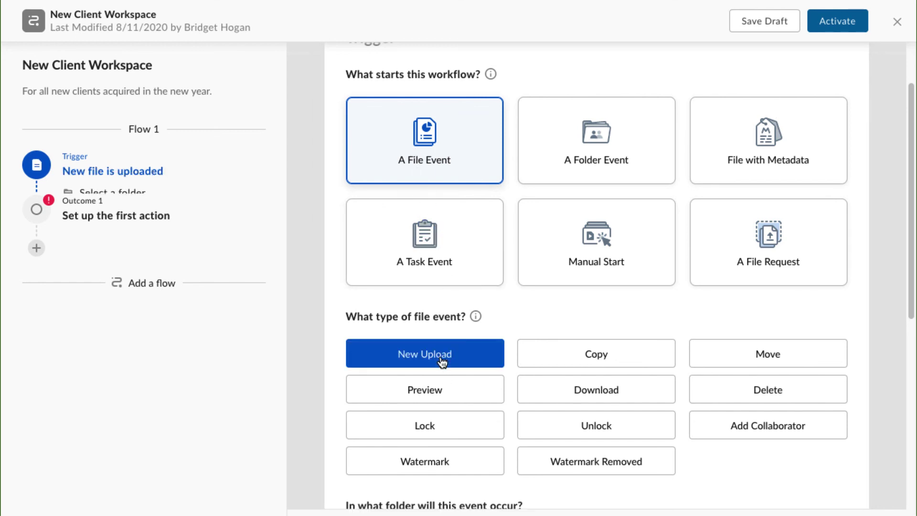
scroll(328, 367, down, 5)
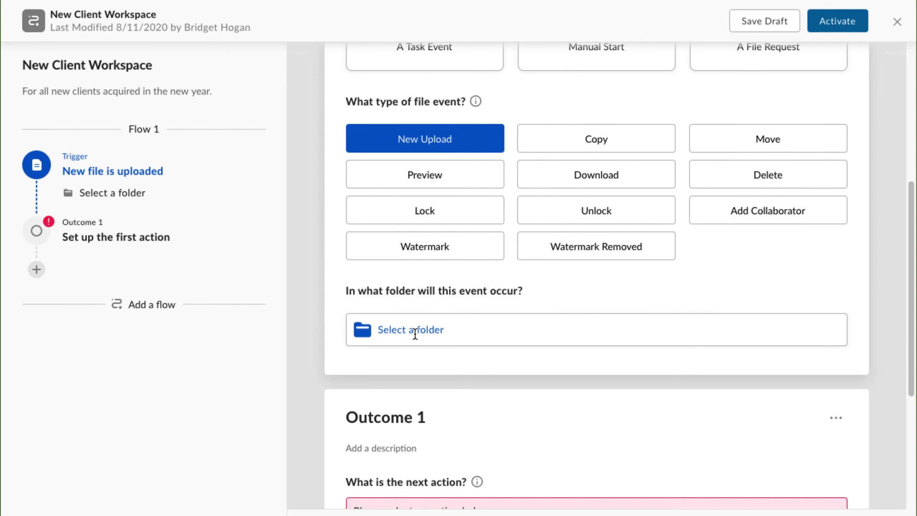
click(454, 327)
click(449, 359)
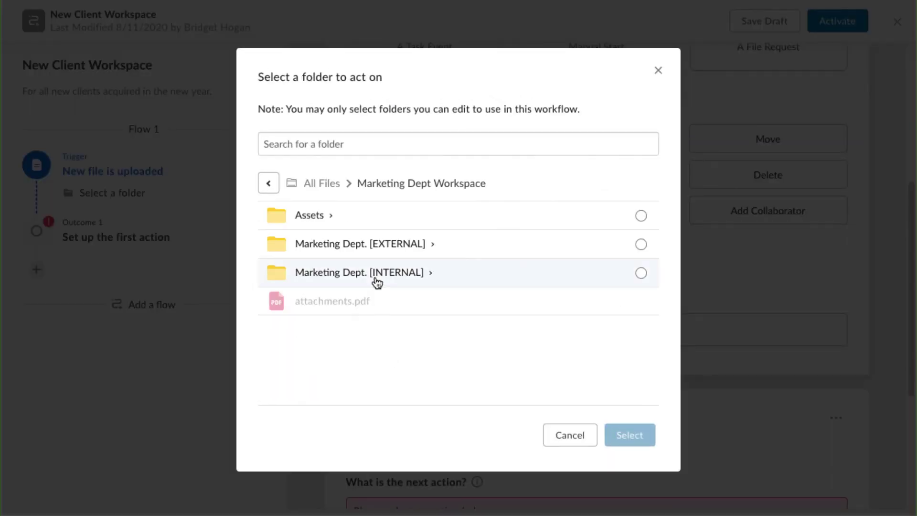
click(374, 271)
click(640, 301)
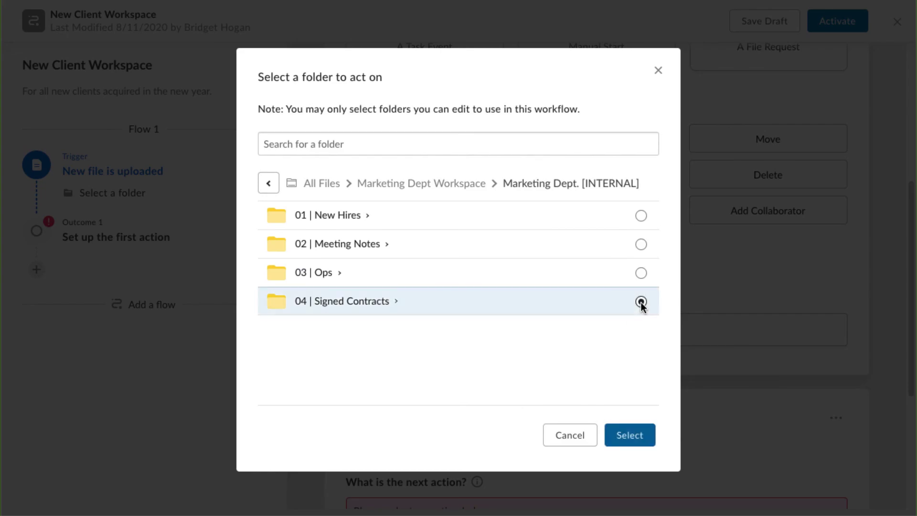
click(630, 435)
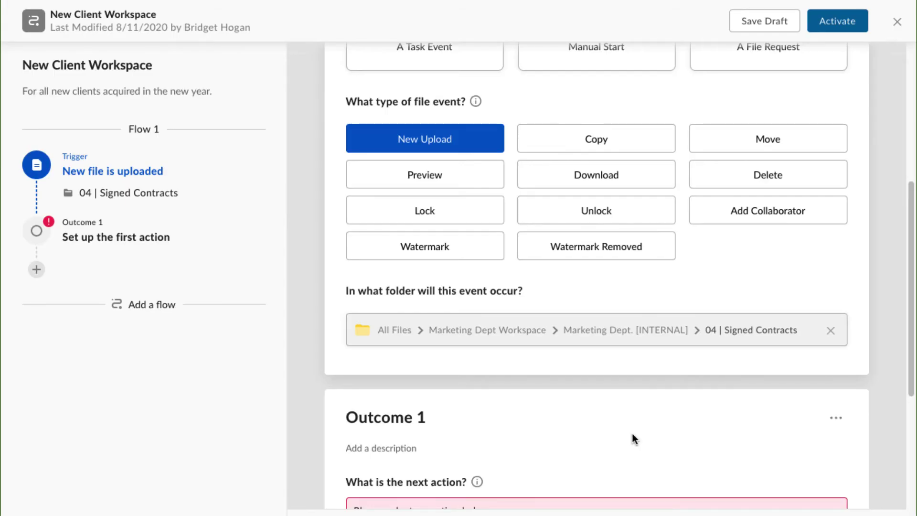
Set Outcome 1 to a File Action > Watermark on the file that triggered the flow
scroll(601, 429, down, 5)
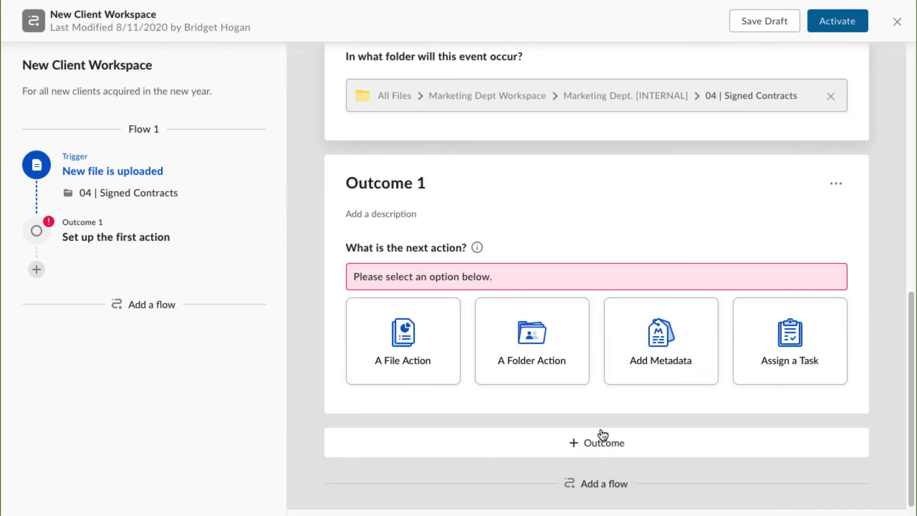
click(378, 364)
scroll(377, 362, down, 4)
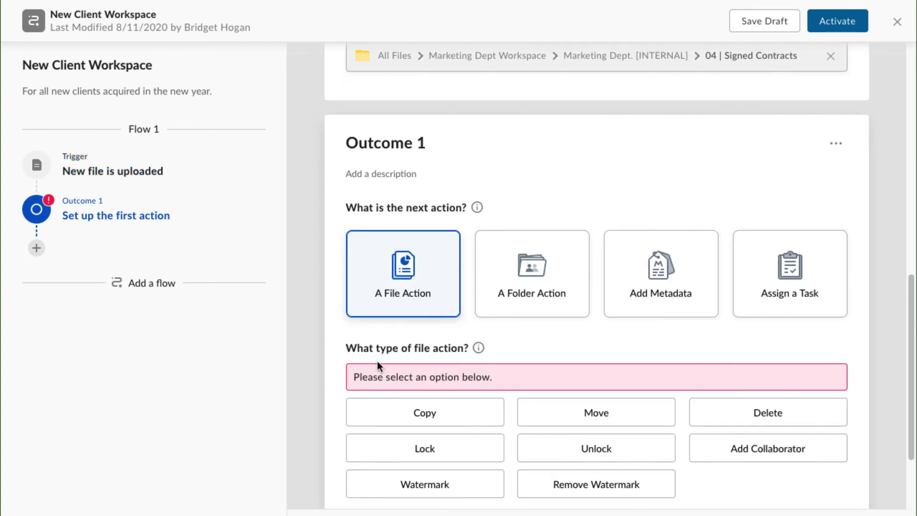
click(387, 371)
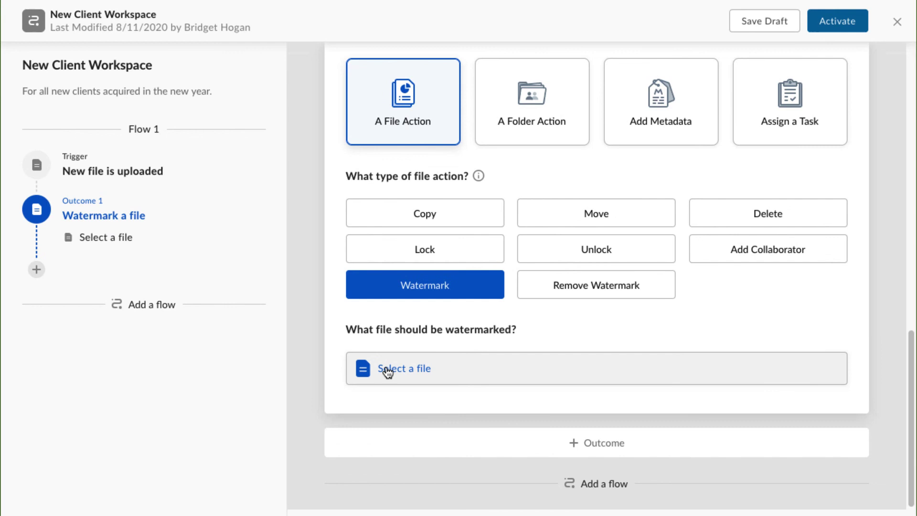
click(437, 372)
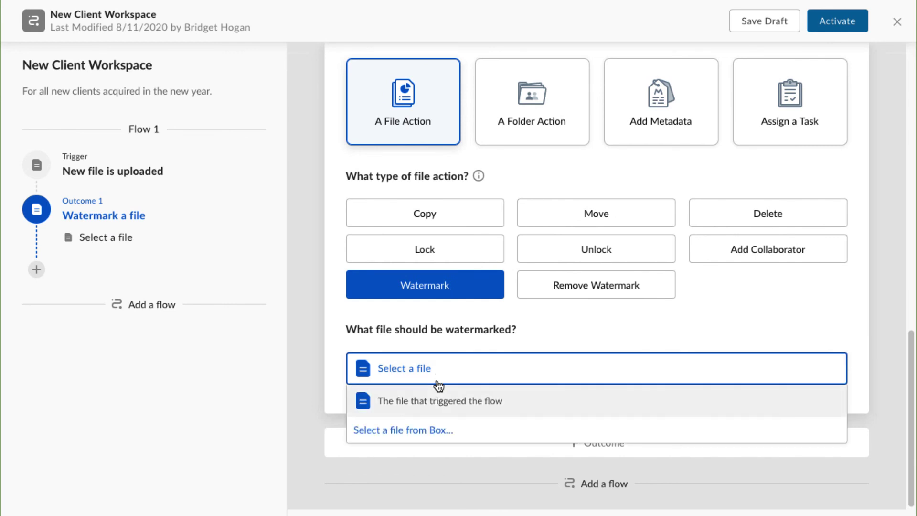
click(442, 402)
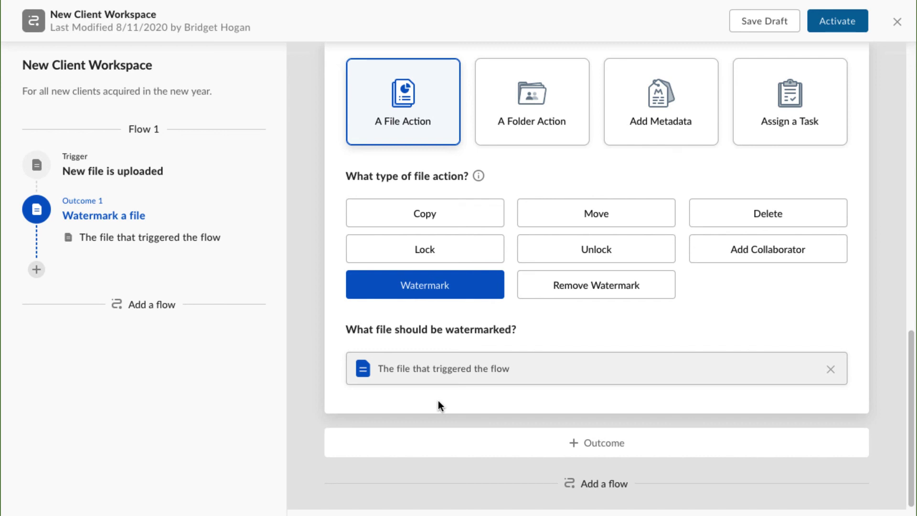
Add Outcome 2 as a folder Copy of [TEMPLATE] Acme + [CUSTOMER] from Marketing Dept. [EXTERNAL]
click(576, 443)
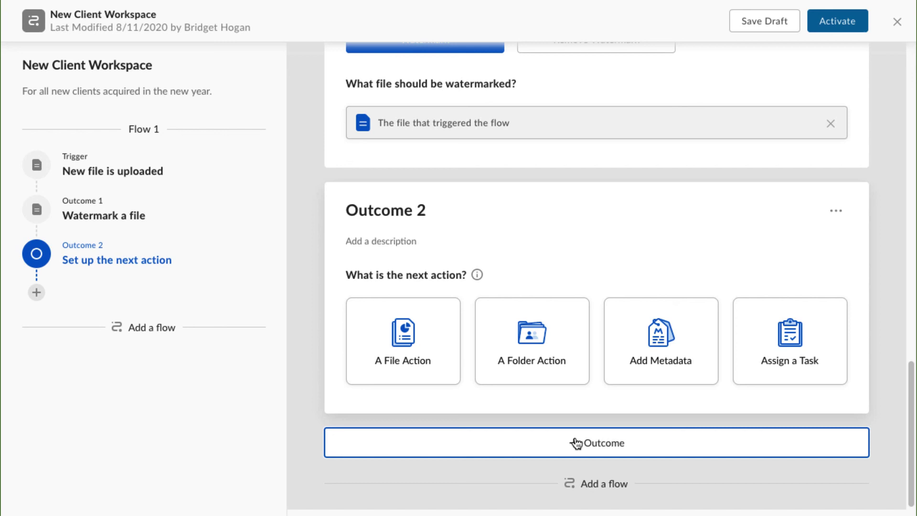
click(559, 374)
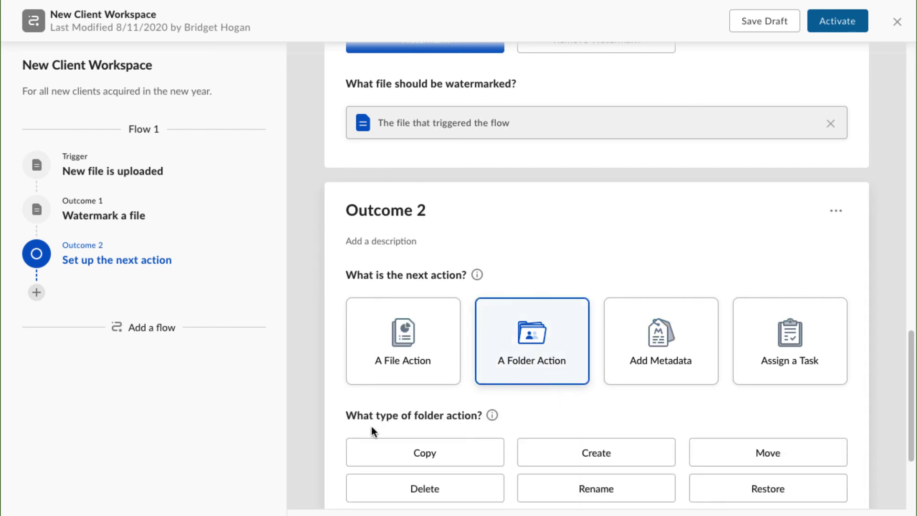
scroll(334, 435, down, 3)
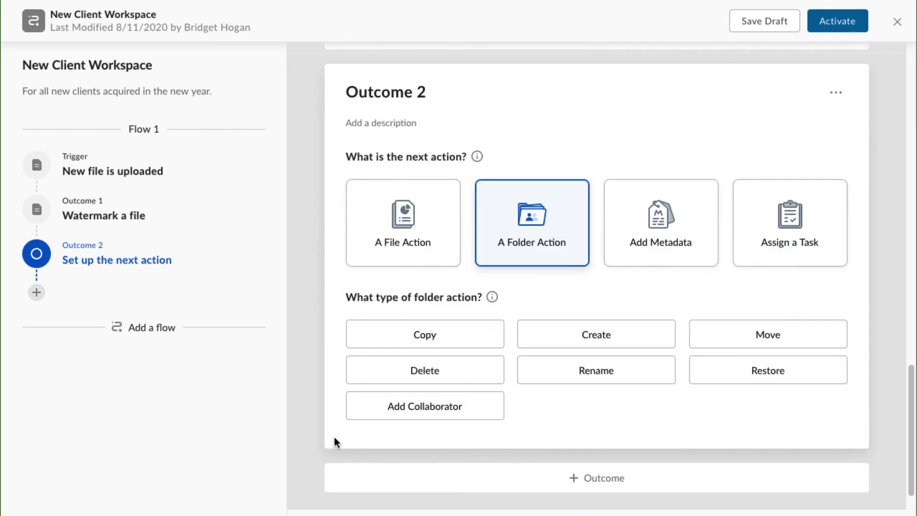
click(382, 345)
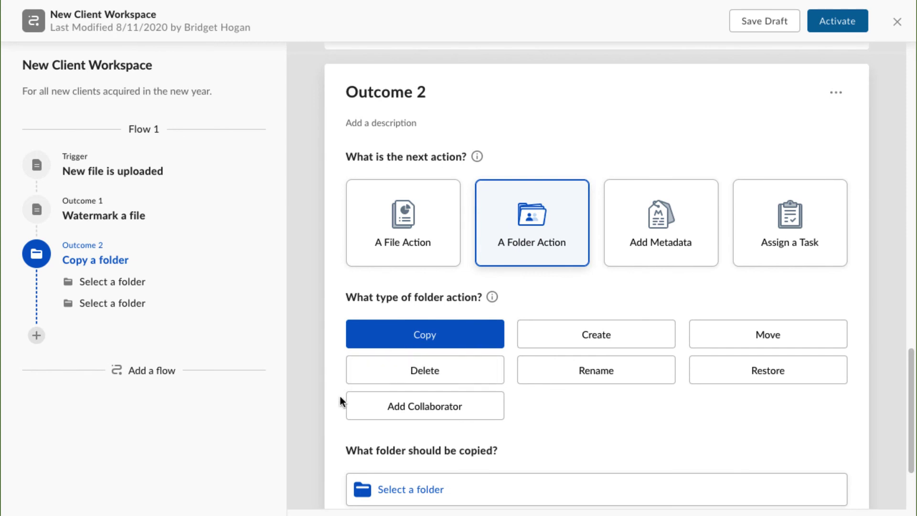
scroll(340, 400, down, 3)
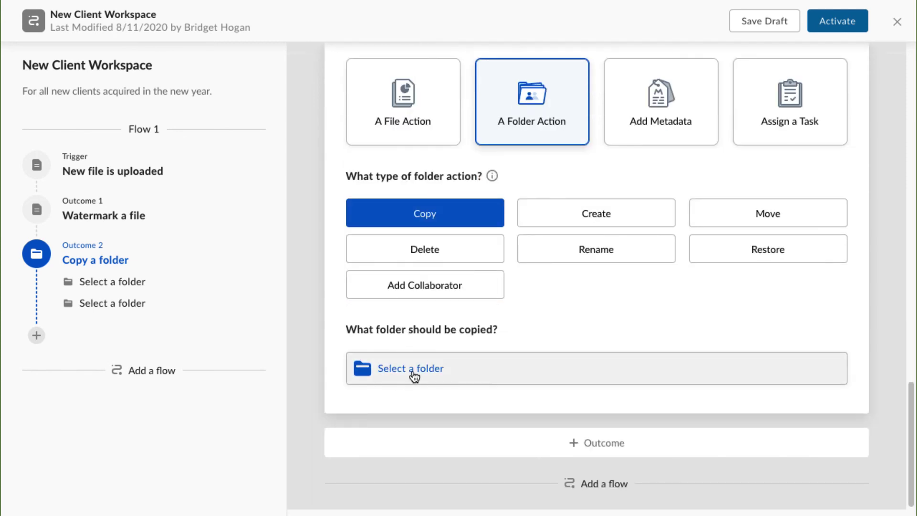
click(414, 377)
click(418, 398)
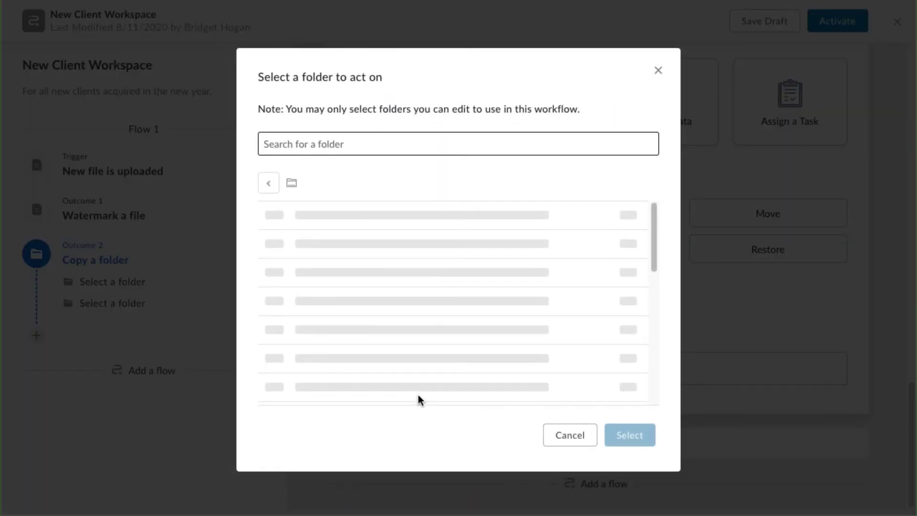
click(403, 361)
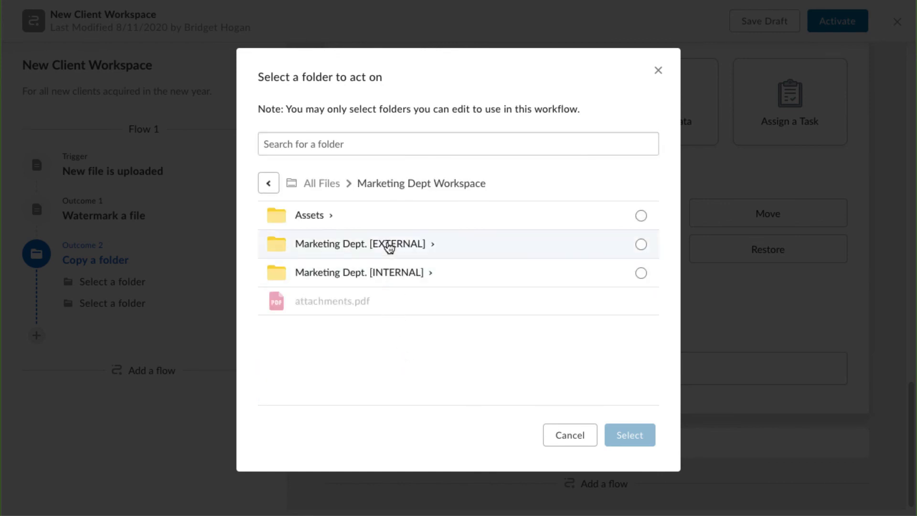
click(389, 246)
click(641, 301)
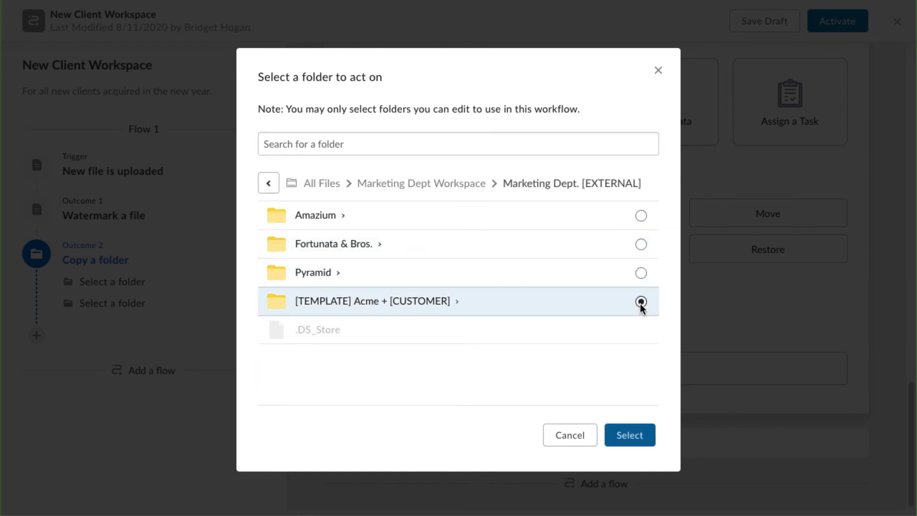
click(640, 434)
Set Marketing Dept. [EXTERNAL] as the copy destination and add a third outcome
scroll(642, 434, down, 1)
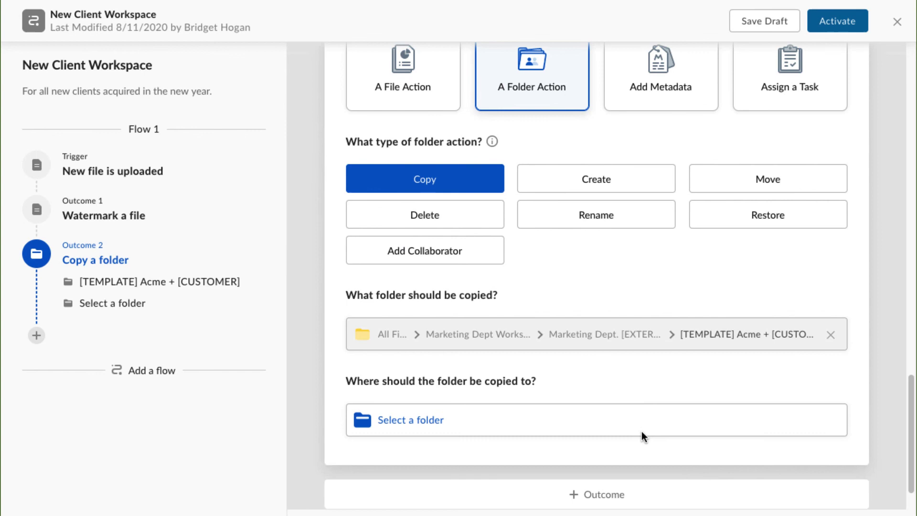
scroll(643, 434, down, 1)
click(621, 379)
click(599, 404)
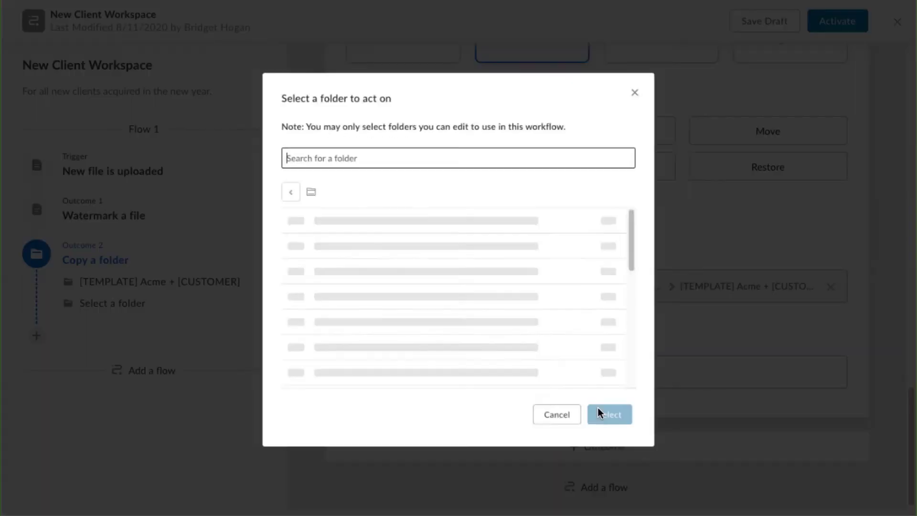
click(410, 359)
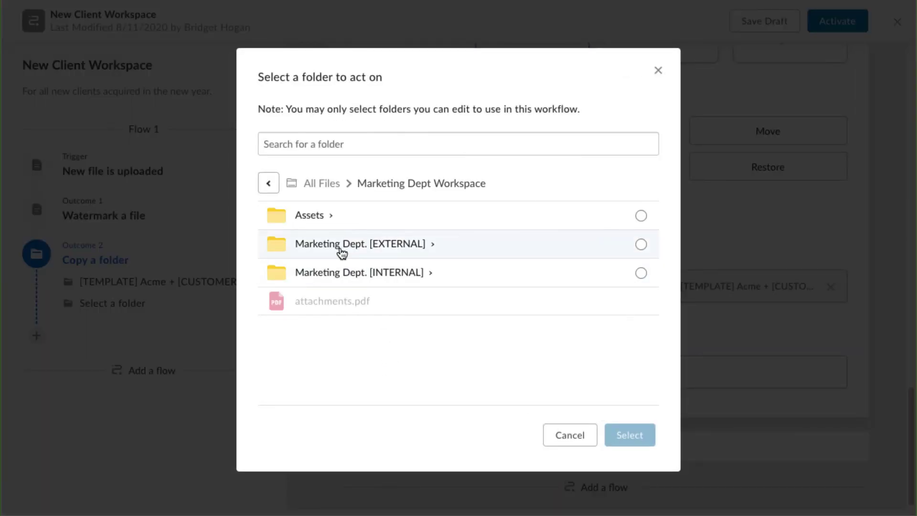
click(641, 244)
click(631, 435)
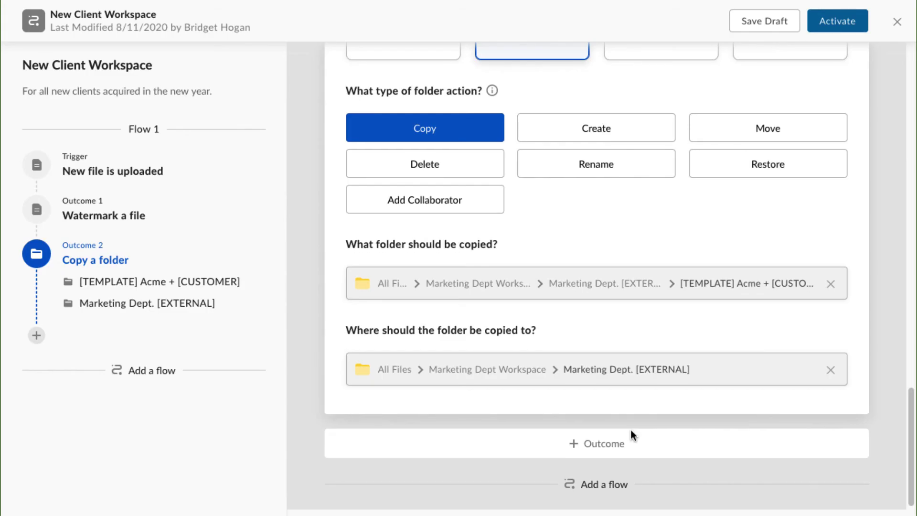
click(606, 446)
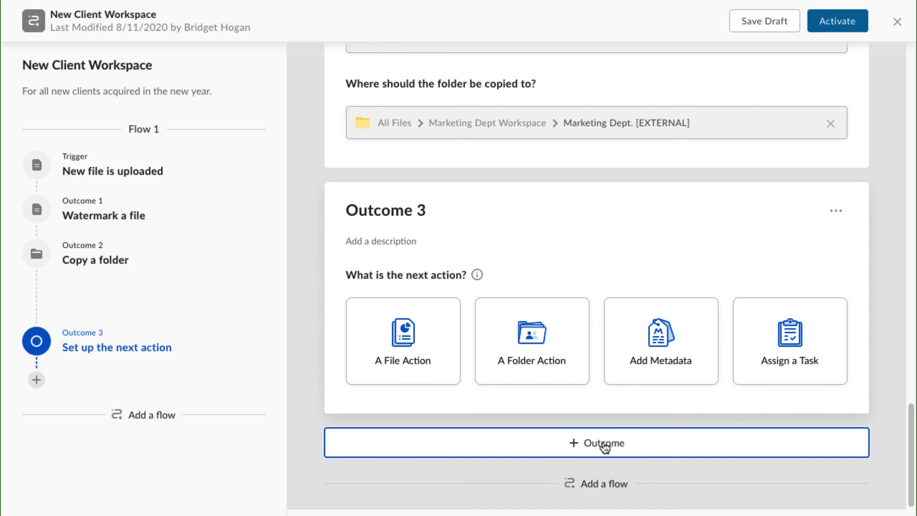
Make Outcome 3 a General Task and add the suggested person as an assignee
click(789, 375)
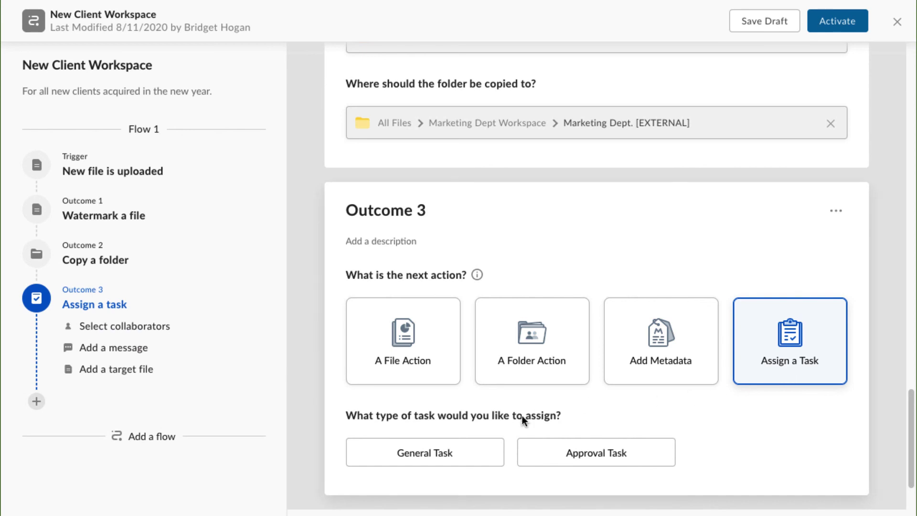
click(450, 451)
scroll(451, 450, down, 5)
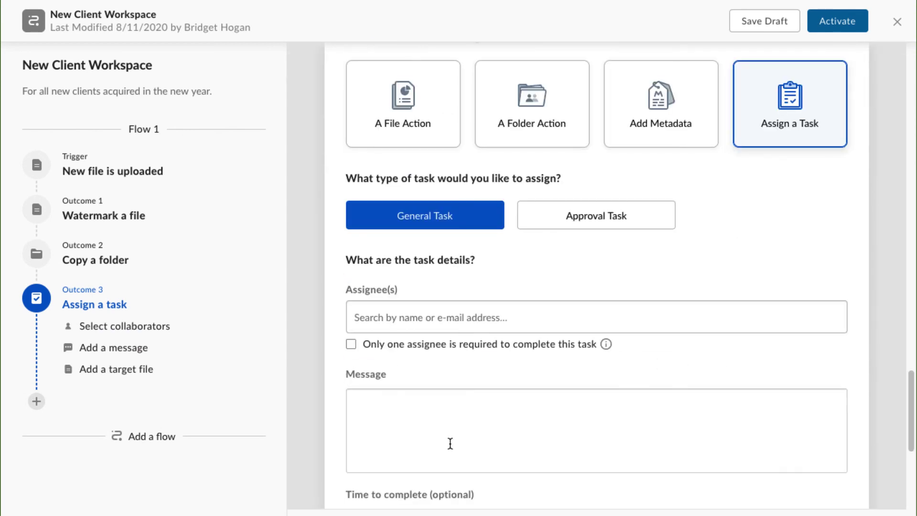
click(435, 316)
text(Bridget)
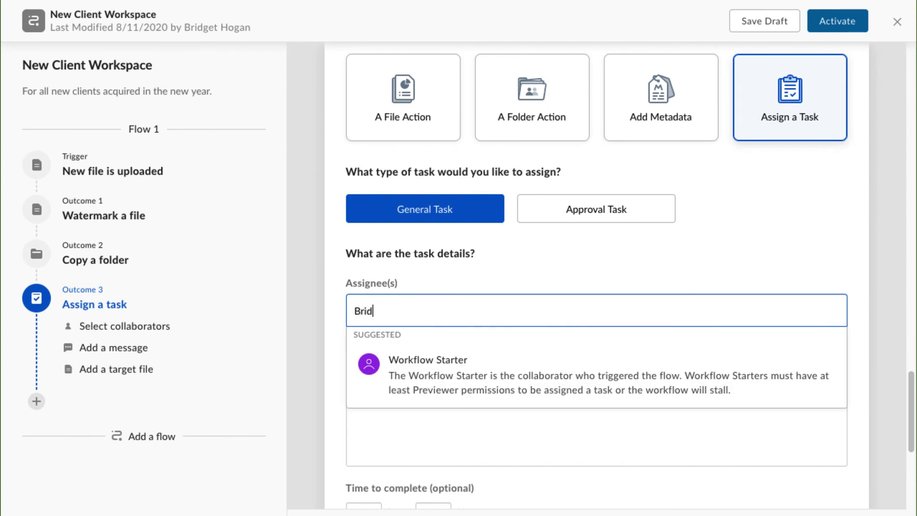
click(447, 337)
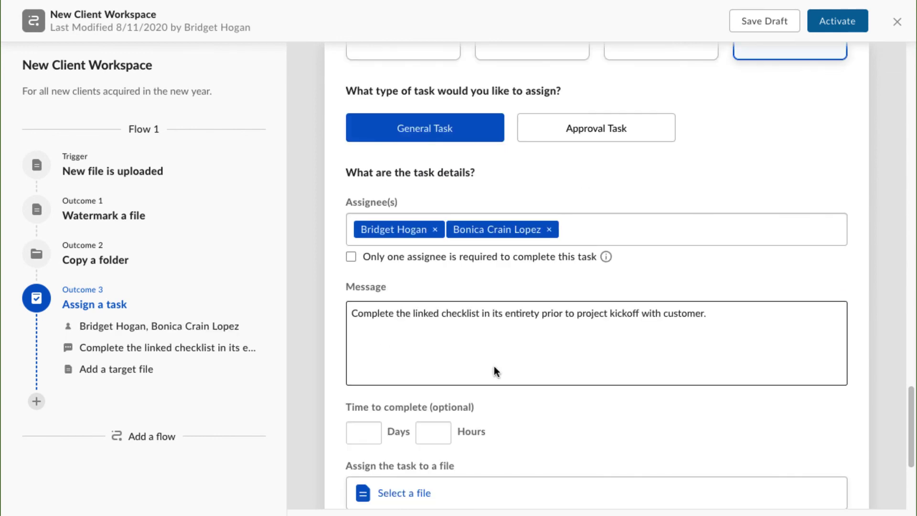
Give the task 14 days to complete and attach it to the triggering file
click(360, 433)
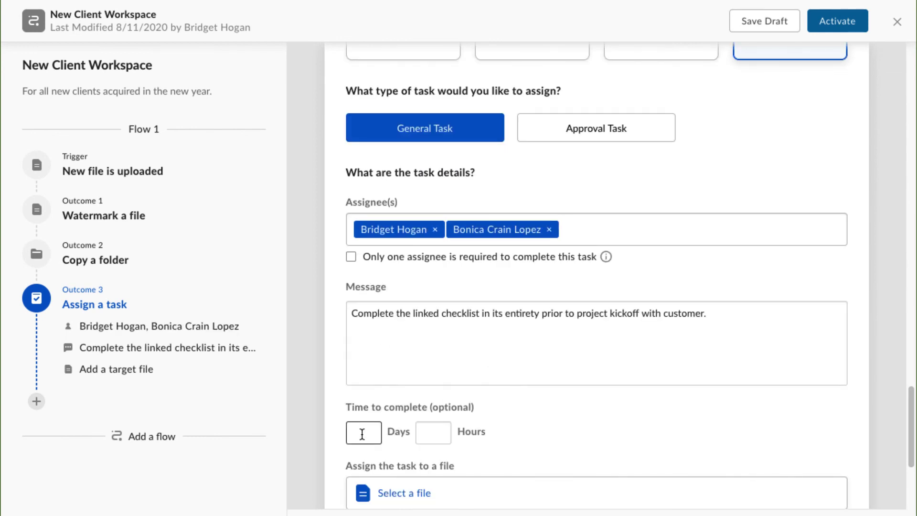
text(14)
scroll(597, 277, down, 3)
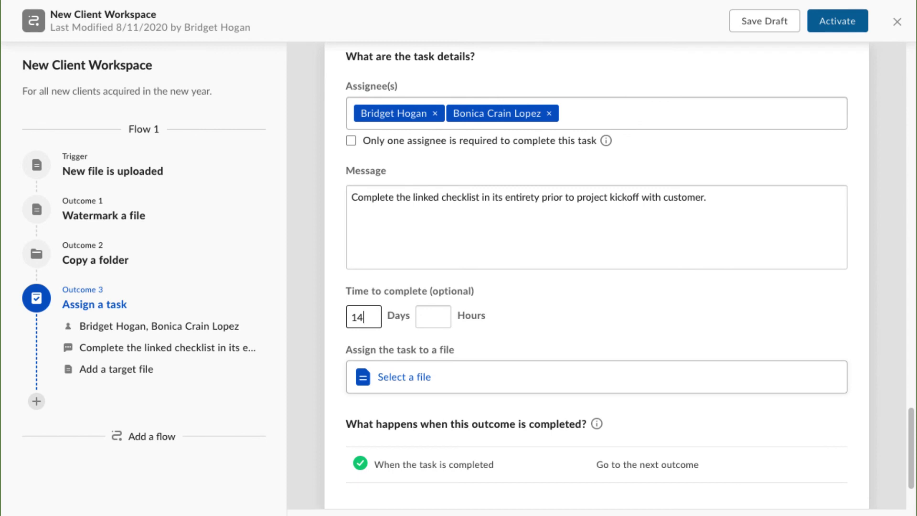
click(390, 381)
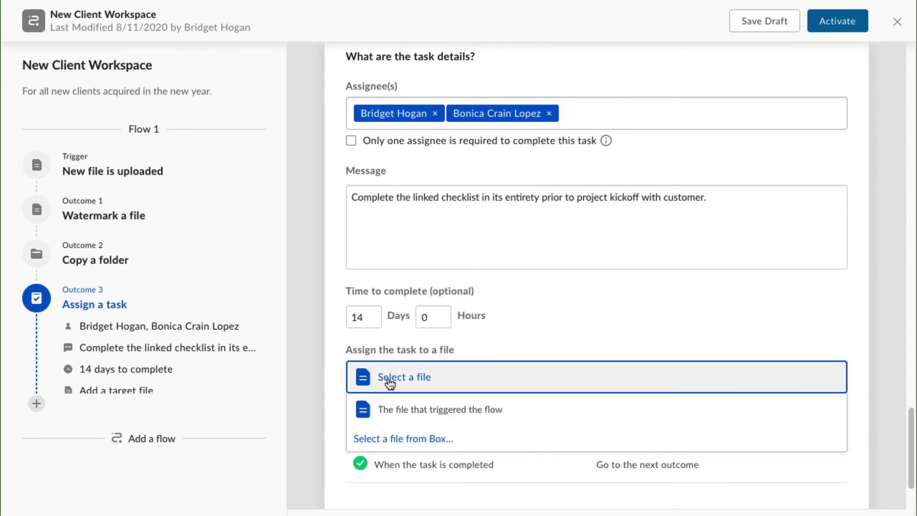
click(390, 409)
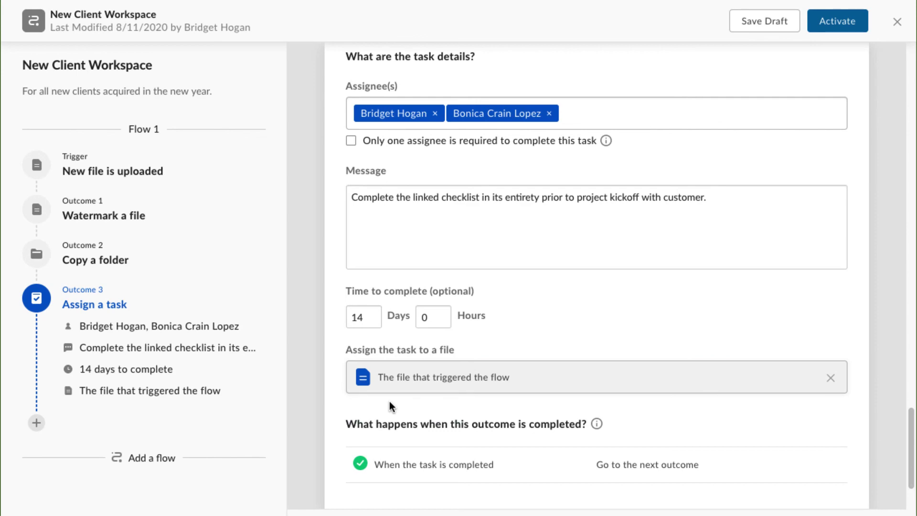
scroll(389, 405, down, 2)
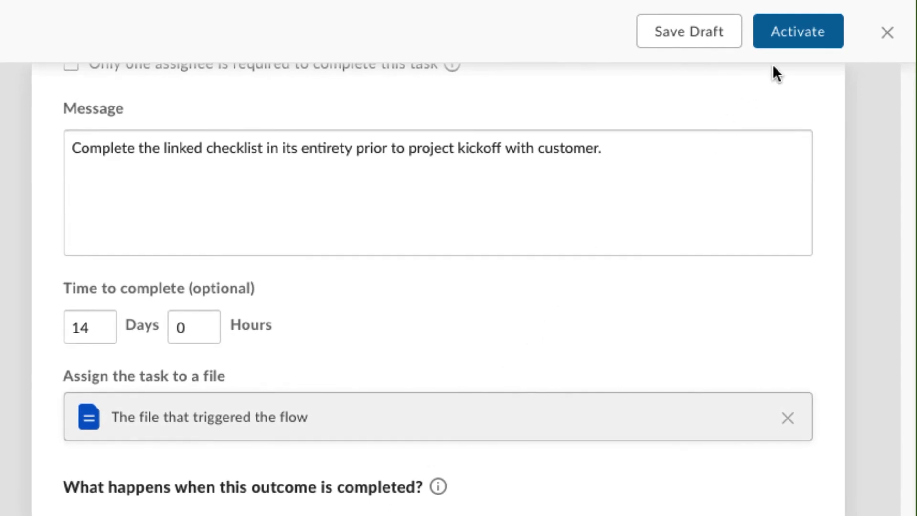
Activate New Client Workspace and confirm it shows as Active in Your Workflows
click(834, 25)
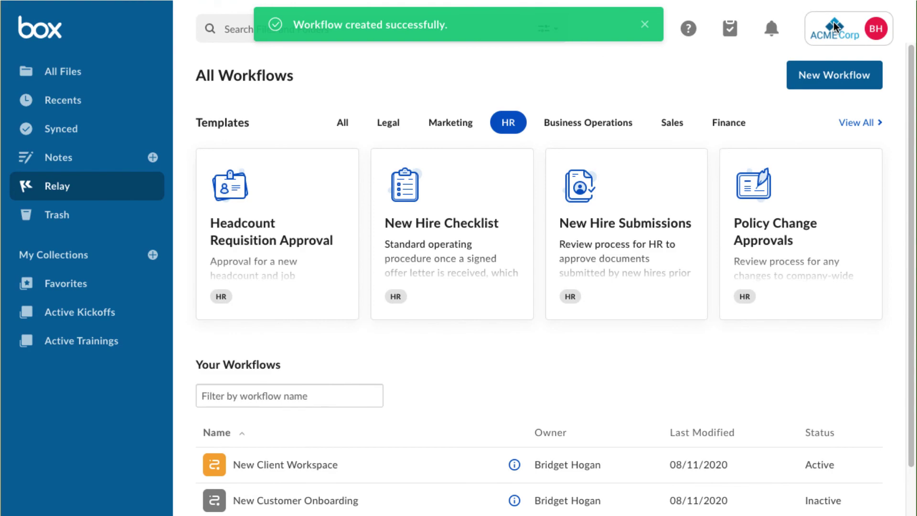
scroll(704, 180, down, 1)
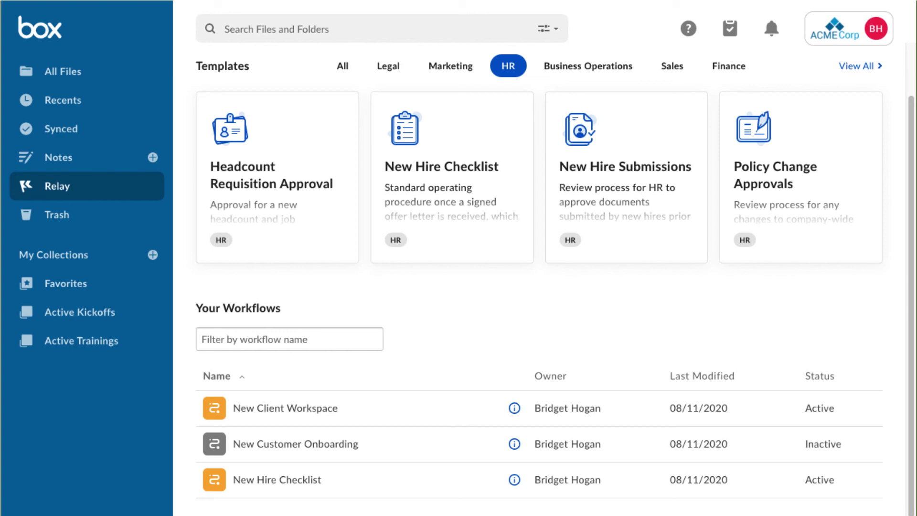
Upload the contract into Marketing Dept Workspace > Marketing Dept. [INTERNAL] > 04 | Signed Contracts
click(62, 72)
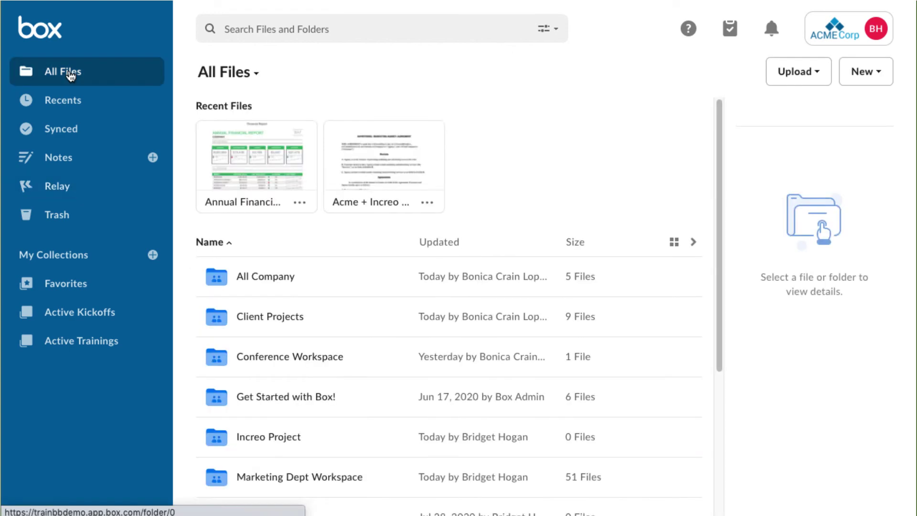
click(325, 477)
click(324, 226)
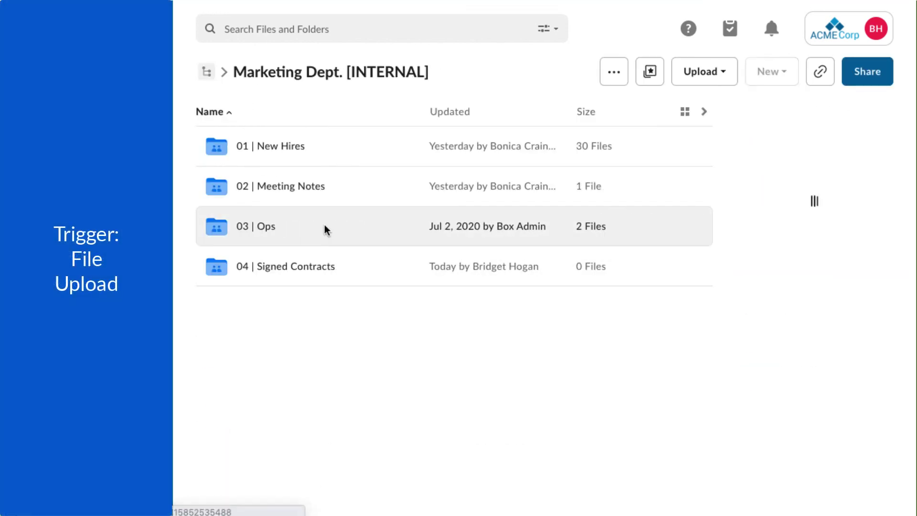
click(311, 267)
drag(311, 266, 561, 223)
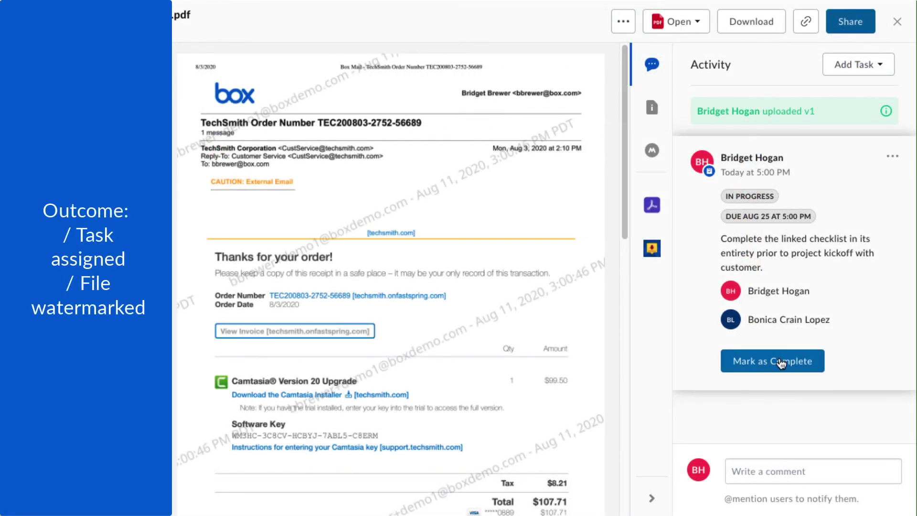
Mark the generated checklist task complete, then open the Marketing Dept. [EXTERNAL] folder
click(896, 21)
click(731, 29)
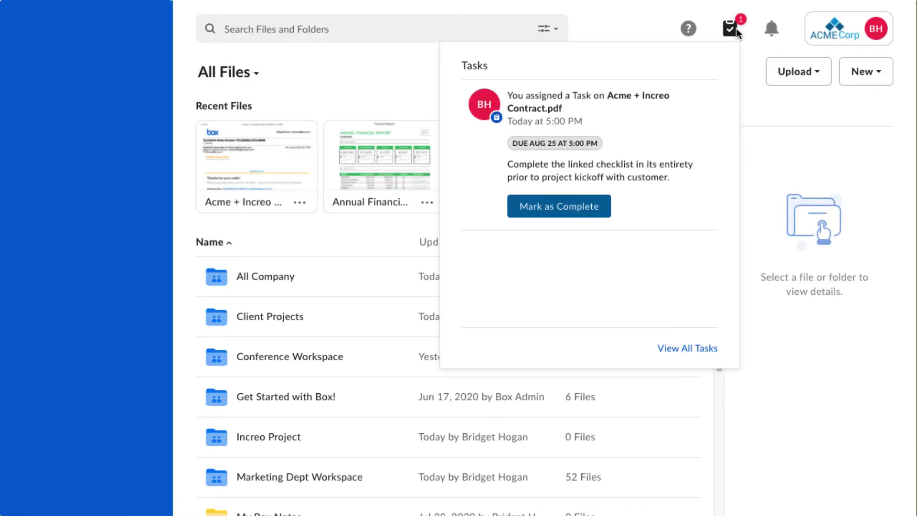
click(569, 206)
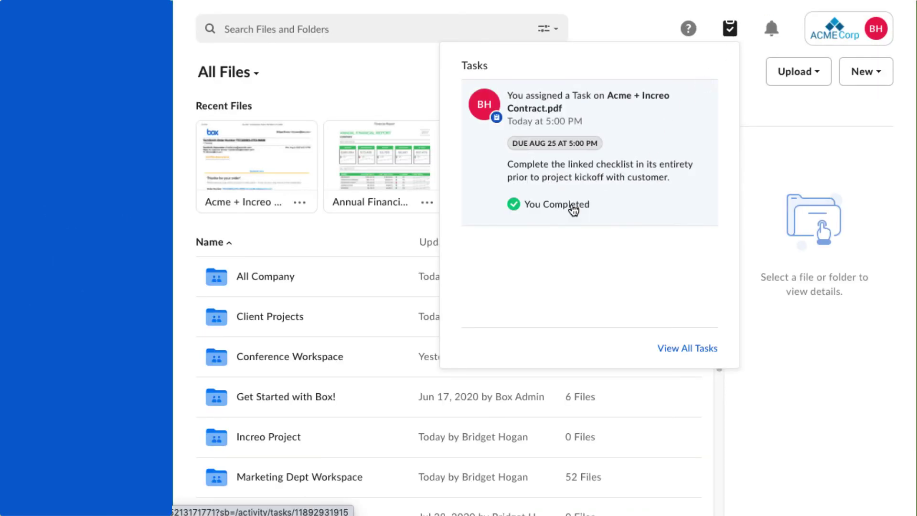
click(307, 479)
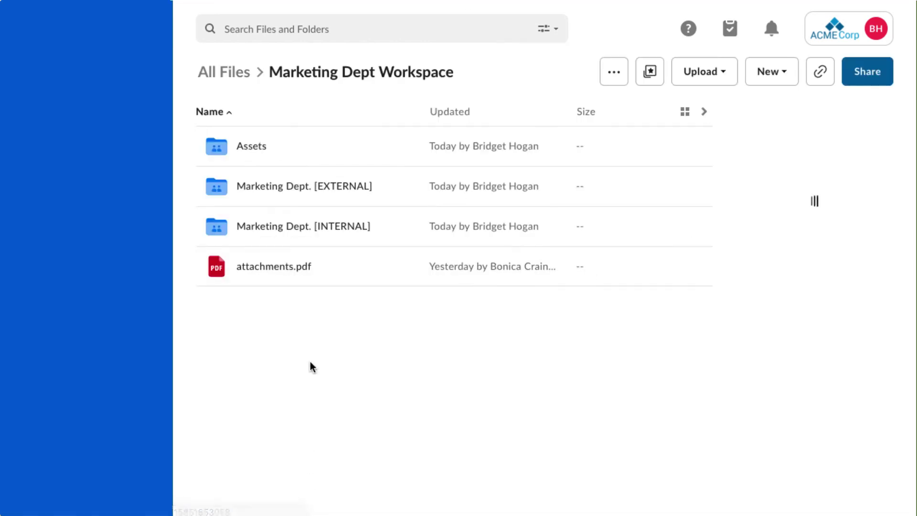
click(319, 184)
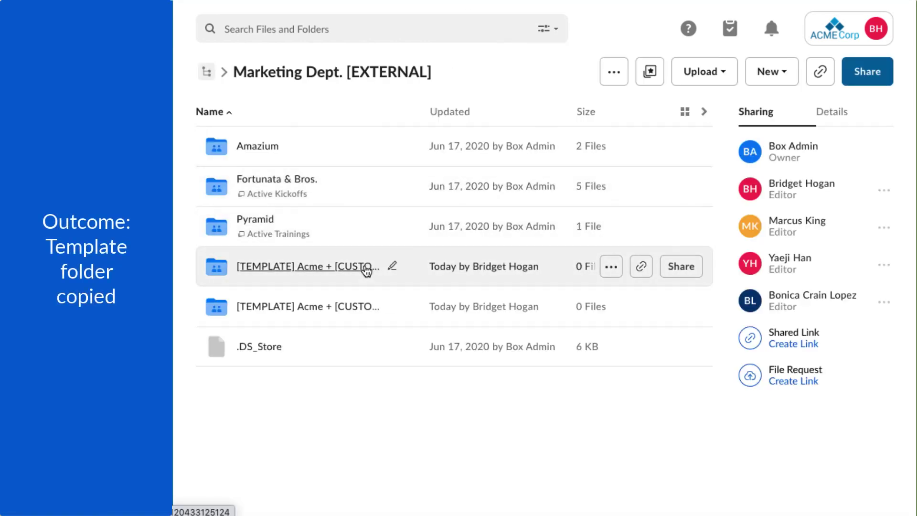
Rename the copied [TEMPLATE] folder to 'Acme + Increo' and return to All Files
click(392, 309)
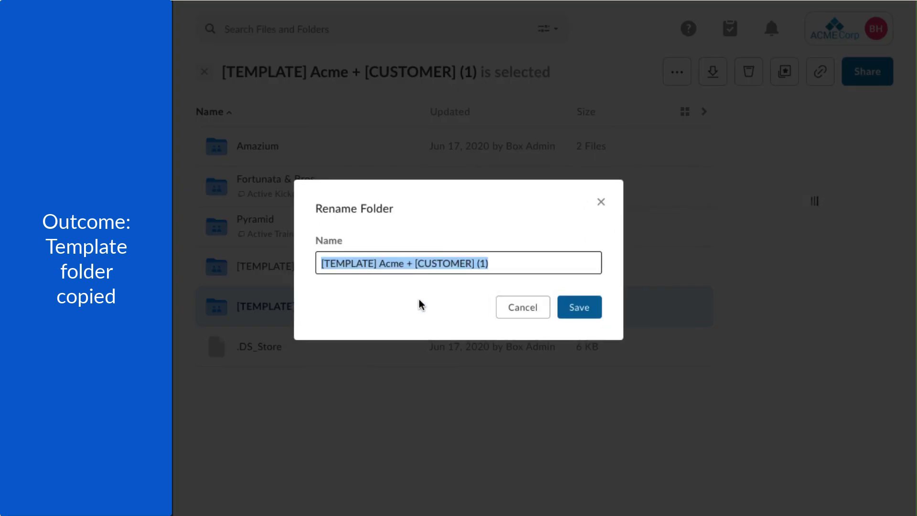
text(Acme + Increo)
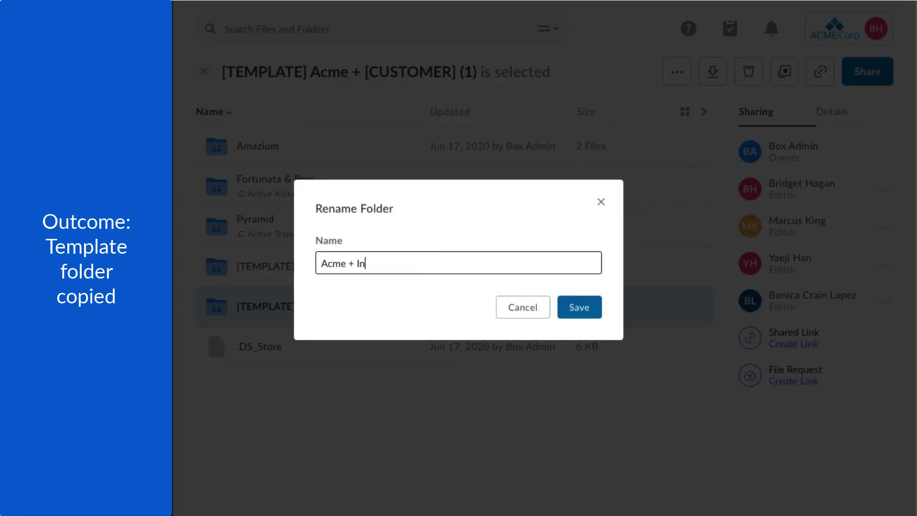
click(571, 306)
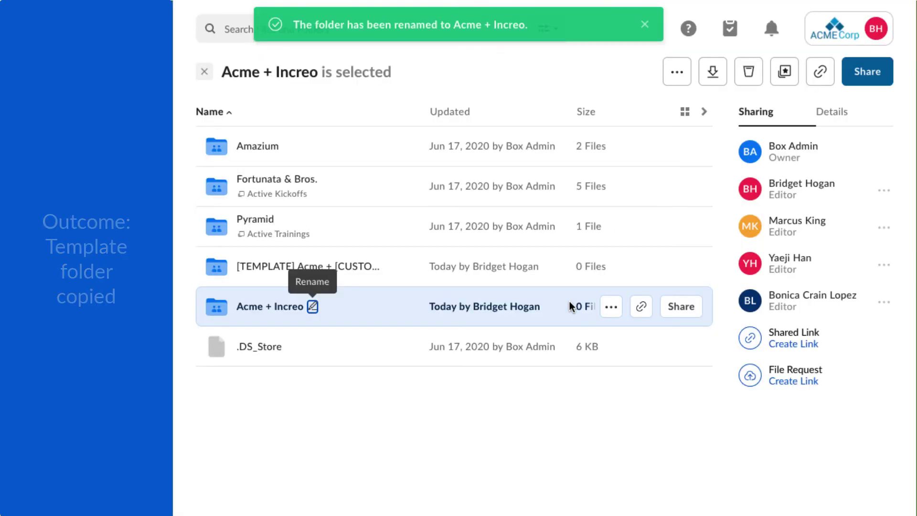
click(118, 79)
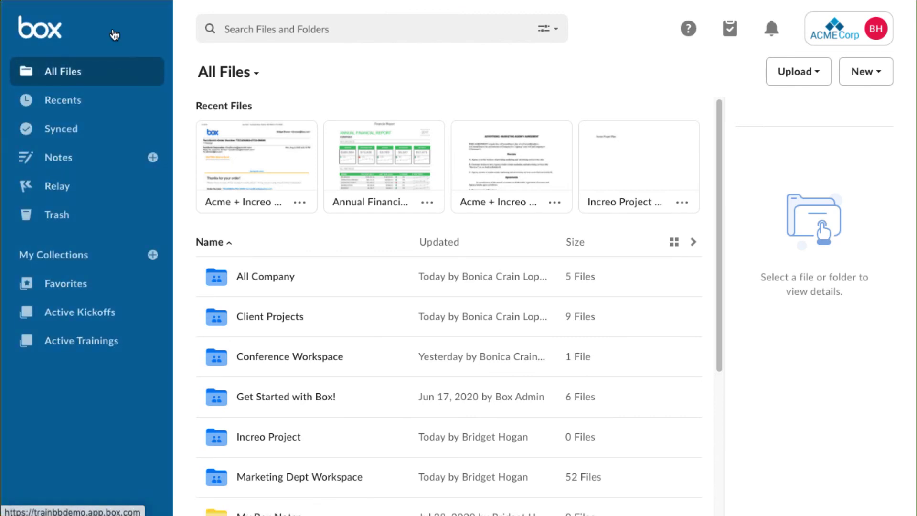
View New Client Workspace's run history, with Flow 1 for Acme + Increo Contract.pdf In Progress
click(90, 193)
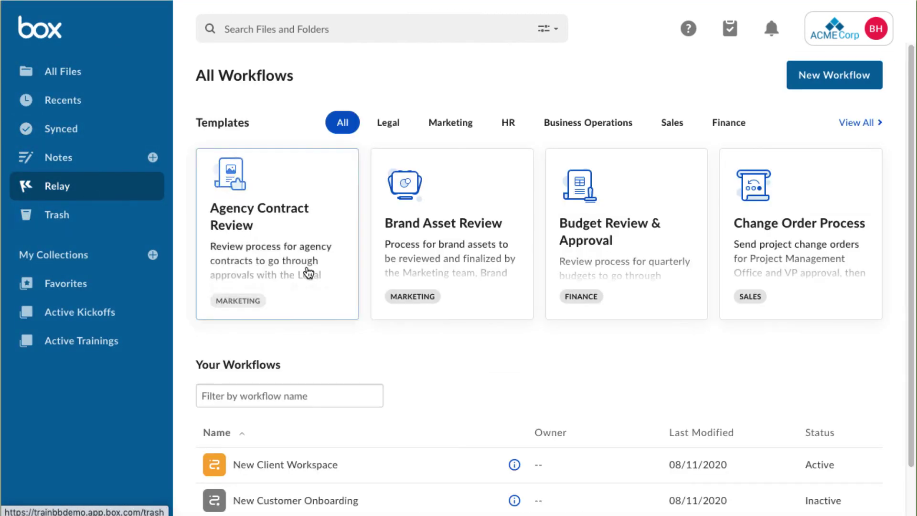
scroll(566, 405, down, 2)
click(841, 412)
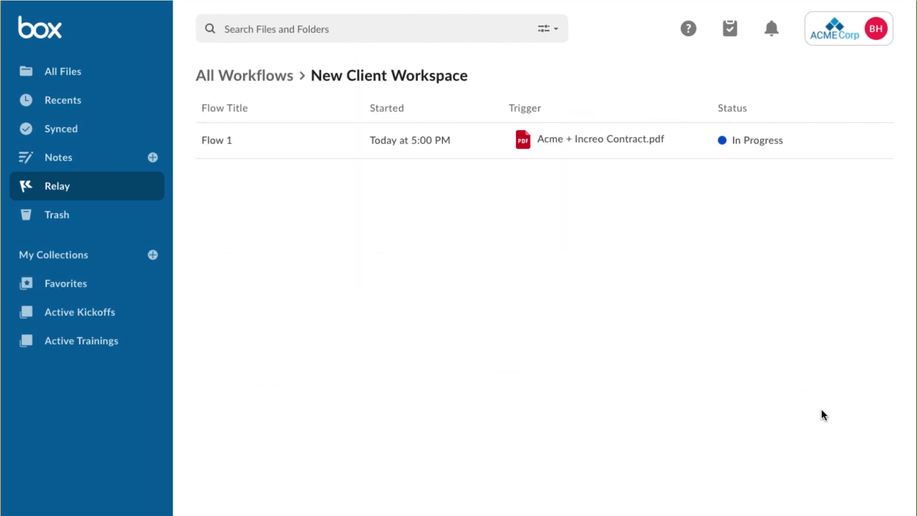